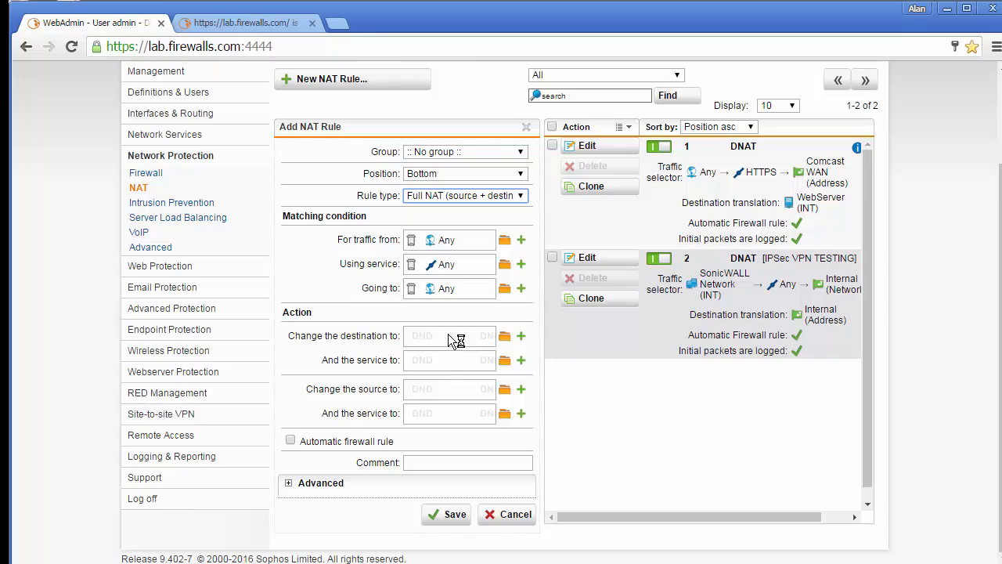
pyautogui.click(280, 28)
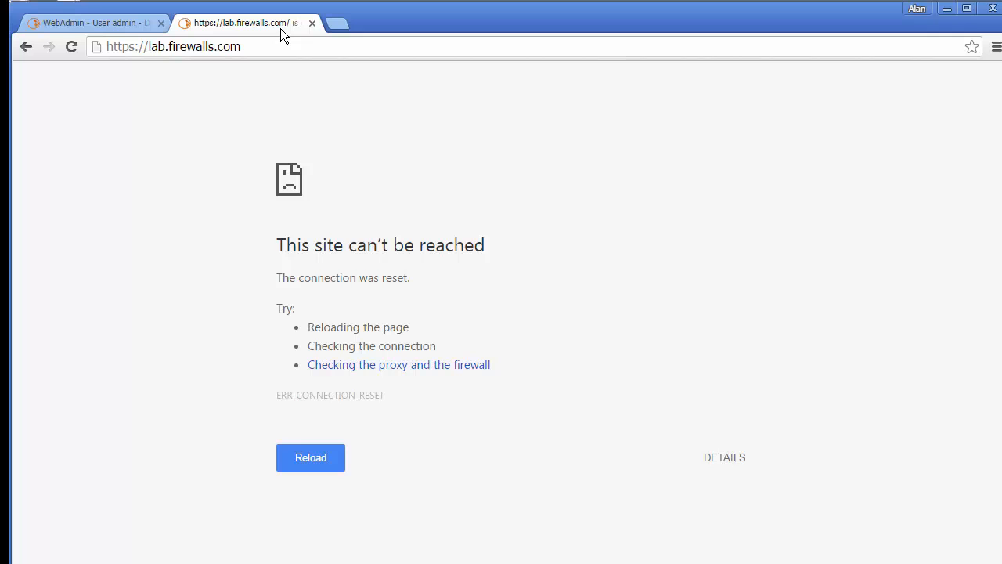
pyautogui.click(119, 23)
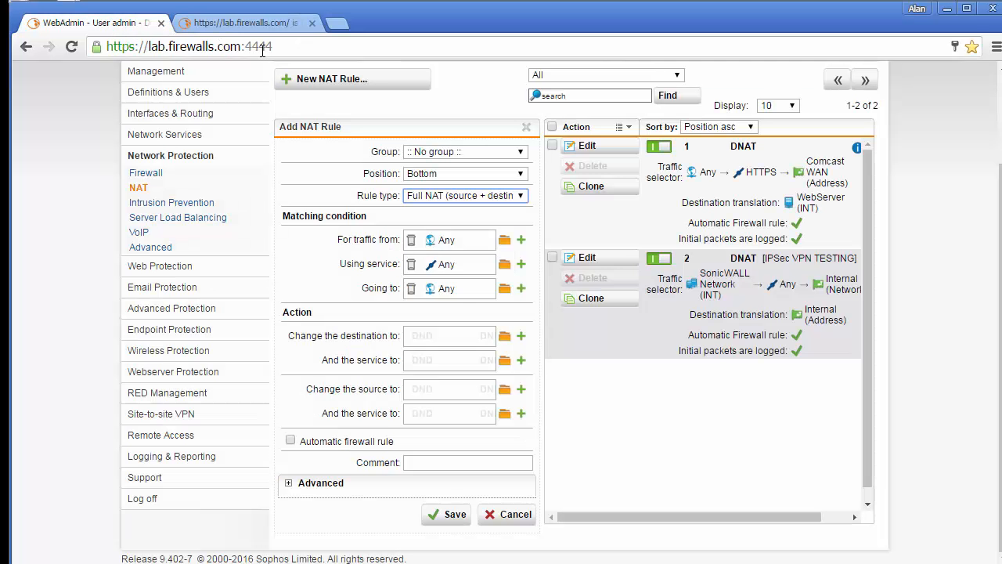
pyautogui.click(273, 25)
pyautogui.rightClick(274, 25)
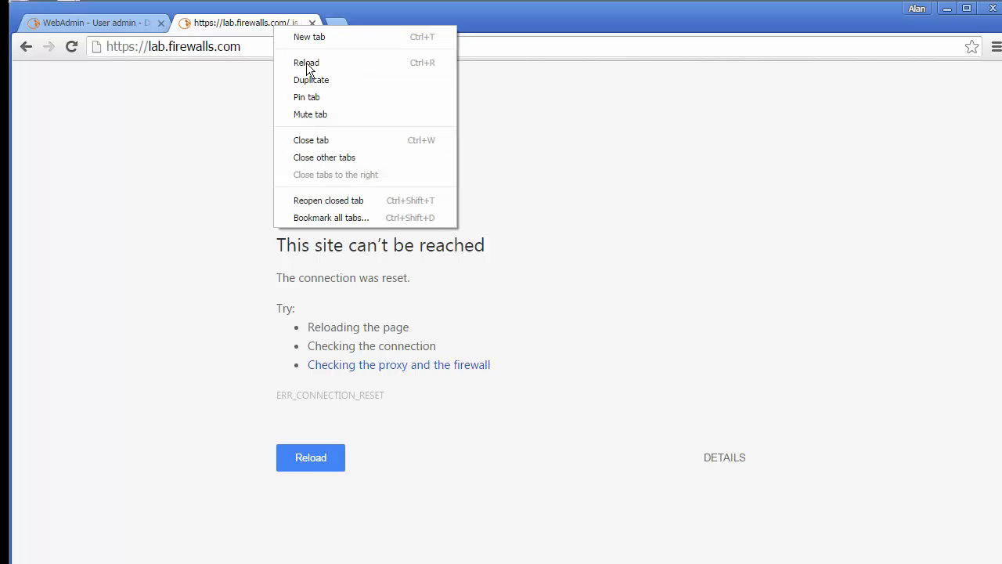
pyautogui.click(307, 64)
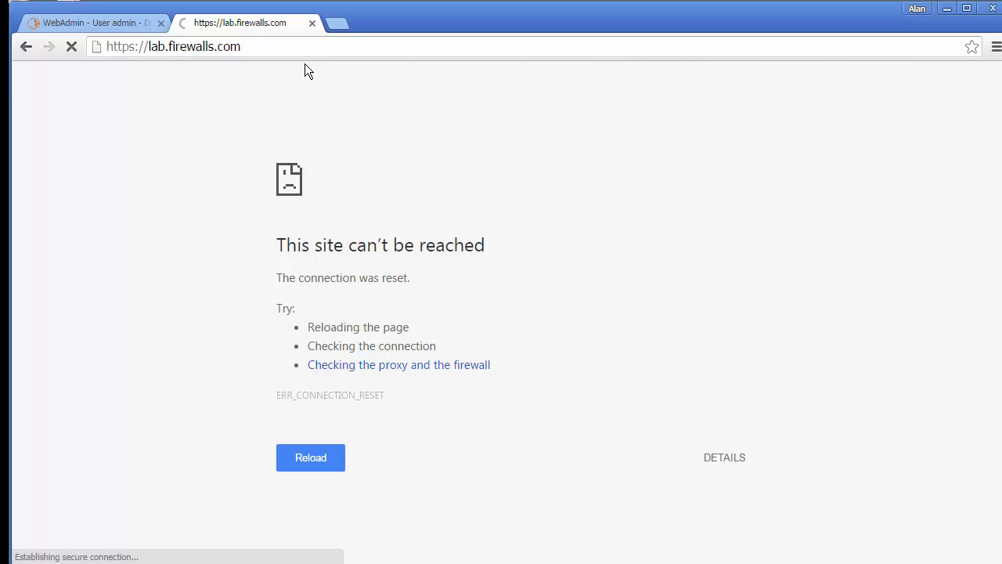
pyautogui.click(105, 28)
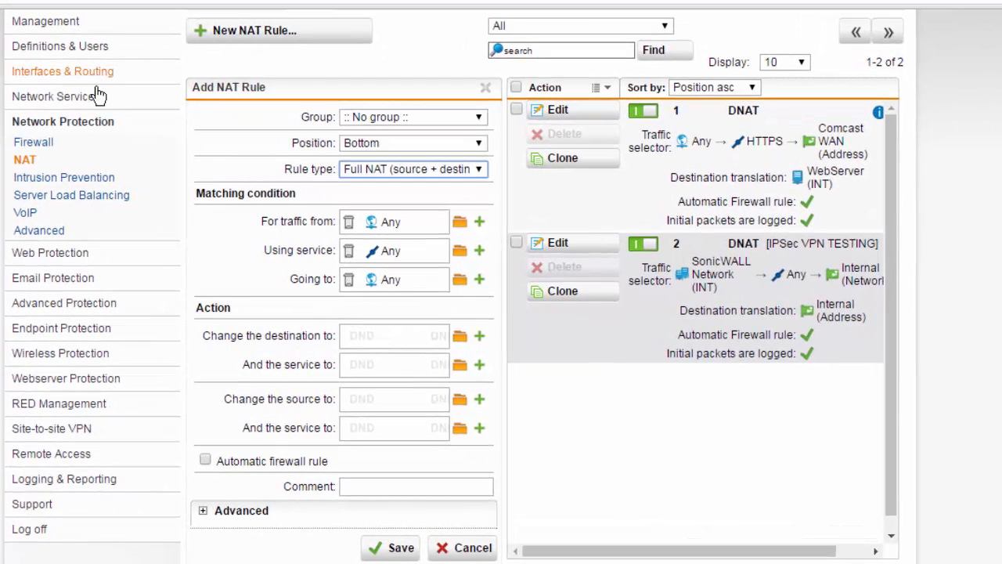
# - Set the new NAT rule's traffic source to Internal (Network), filtering the network objects by "inter"
pyautogui.click(460, 222)
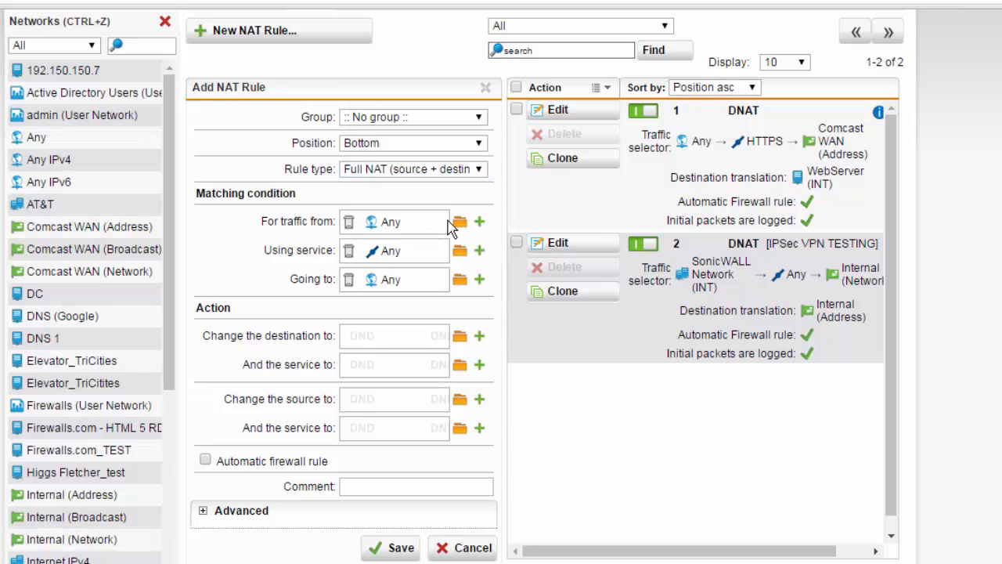
pyautogui.click(139, 50)
pyautogui.write('inter')
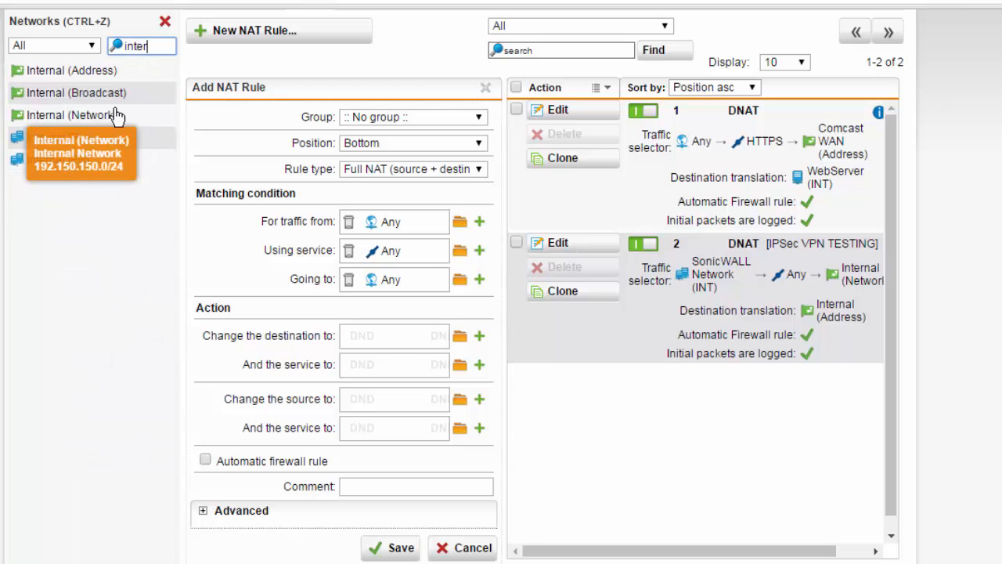
pyautogui.moveTo(113, 116); pyautogui.dragTo(417, 227)
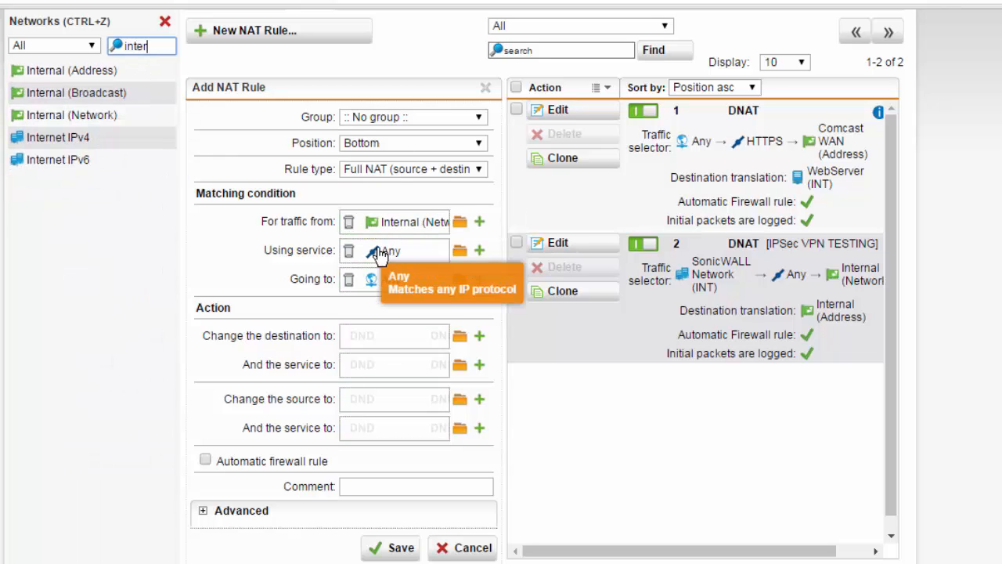
# - Replace the Any service in the rule's matching condition with HTTPS
pyautogui.click(349, 251)
pyautogui.click(460, 251)
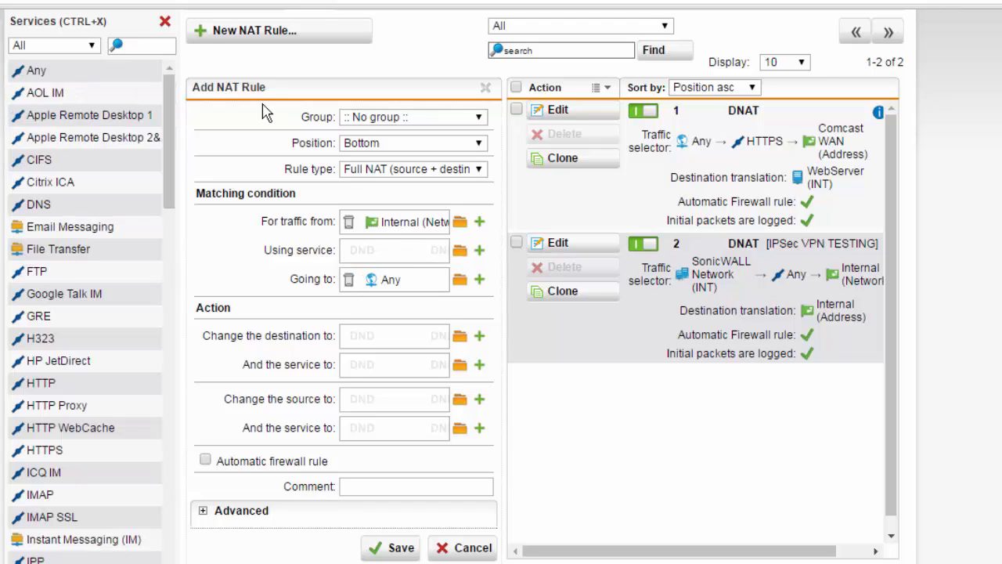
pyautogui.click(171, 46)
pyautogui.write('https')
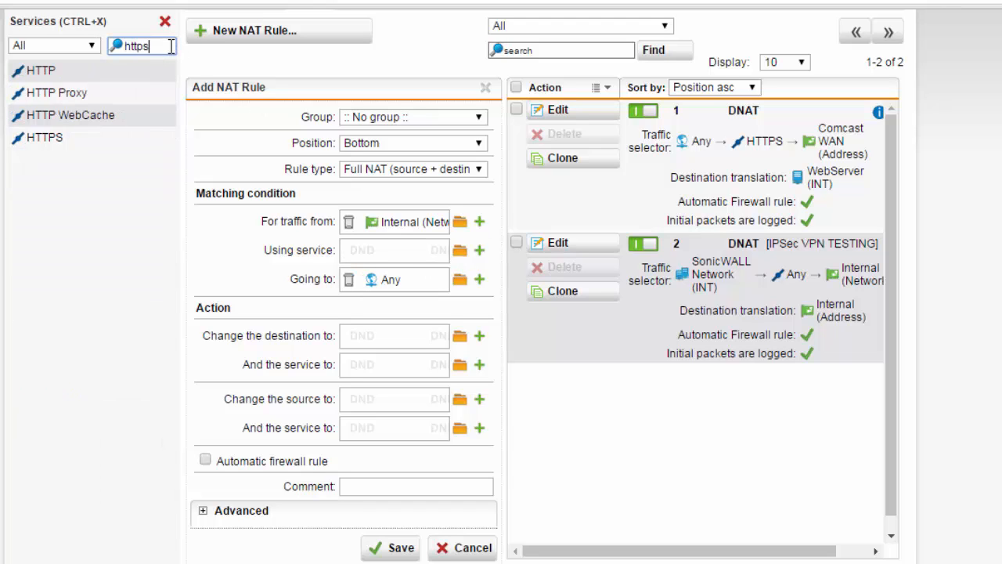
pyautogui.moveTo(76, 75); pyautogui.dragTo(391, 252)
# - Replace the Any destination in the rule's matching condition with Comcast WAN (Address)
pyautogui.click(350, 284)
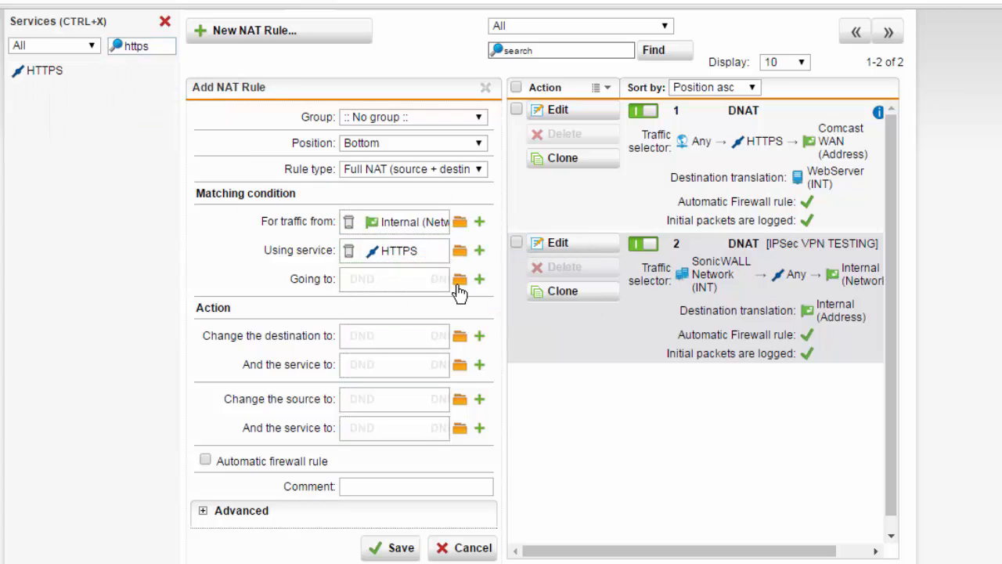
pyautogui.click(459, 282)
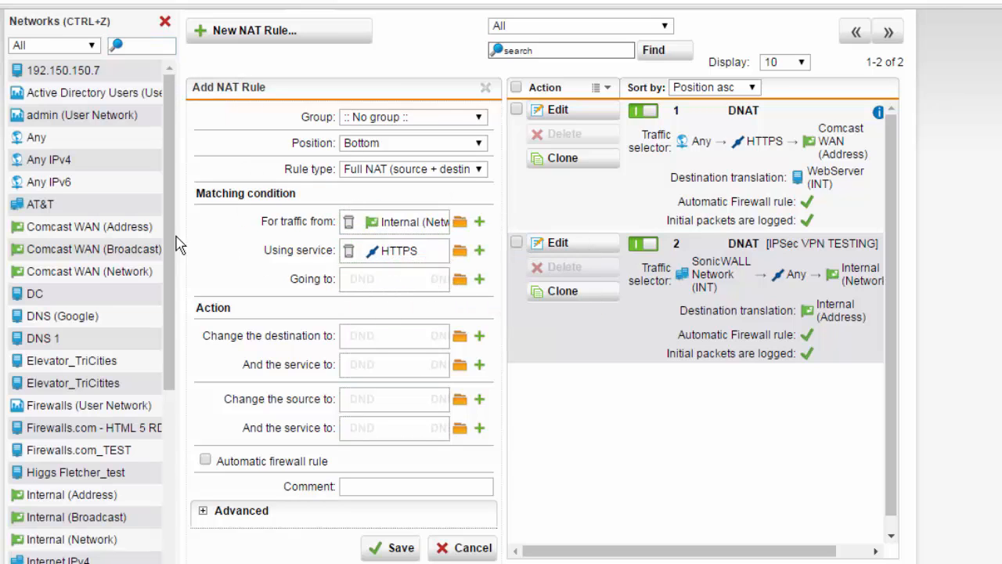
pyautogui.moveTo(149, 229); pyautogui.dragTo(405, 289)
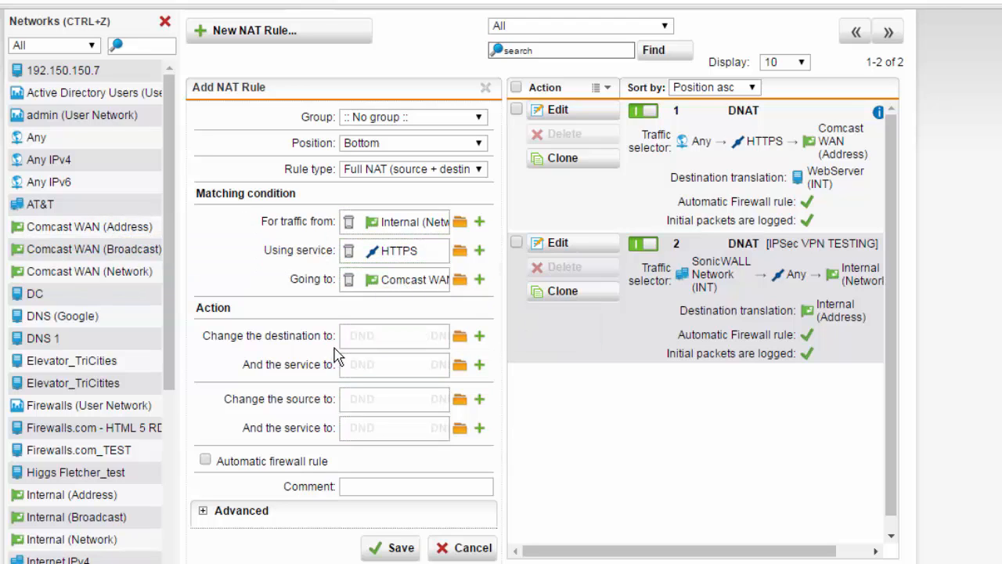
# - Set the rule's action to change the destination to WebServer (INT) and the source to Comcast WAN (Address)
pyautogui.click(461, 337)
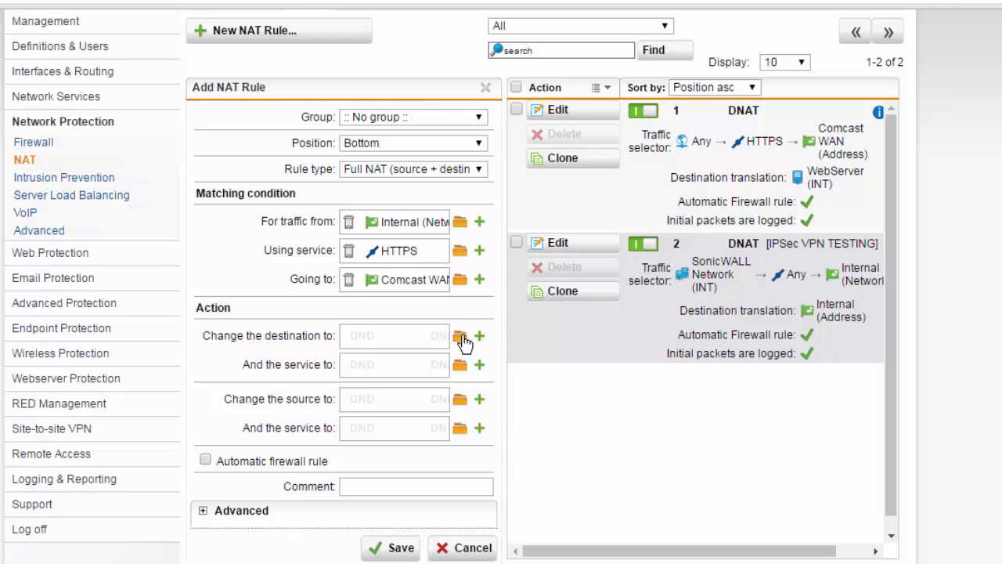
pyautogui.click(460, 338)
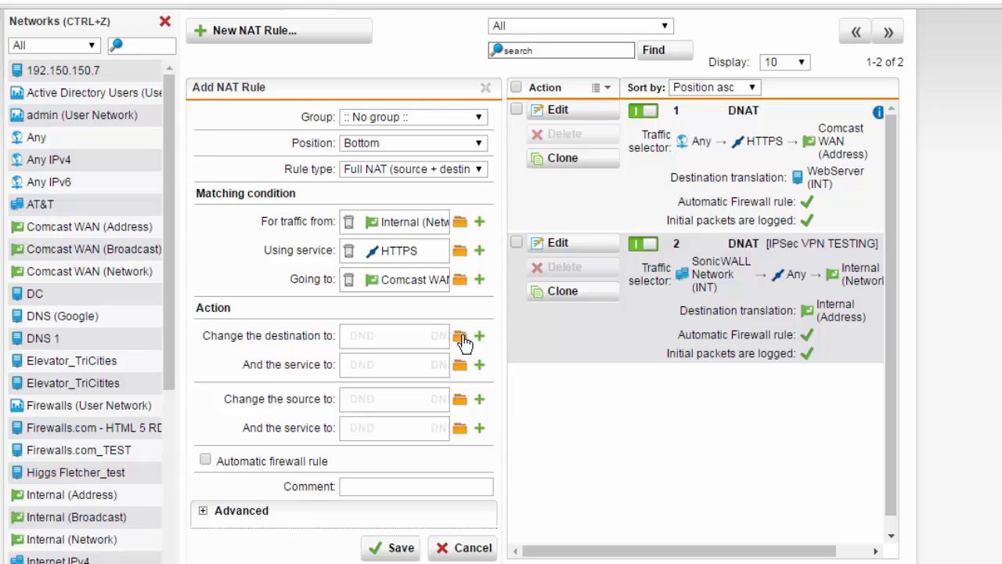
pyautogui.click(157, 48)
pyautogui.write('web')
pyautogui.moveTo(68, 70); pyautogui.dragTo(413, 351)
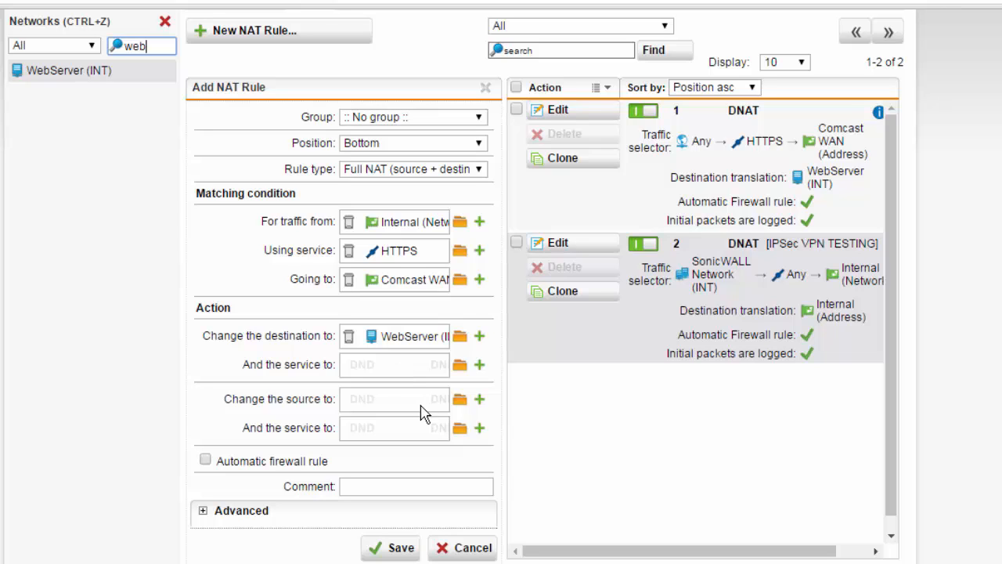
pyautogui.click(457, 402)
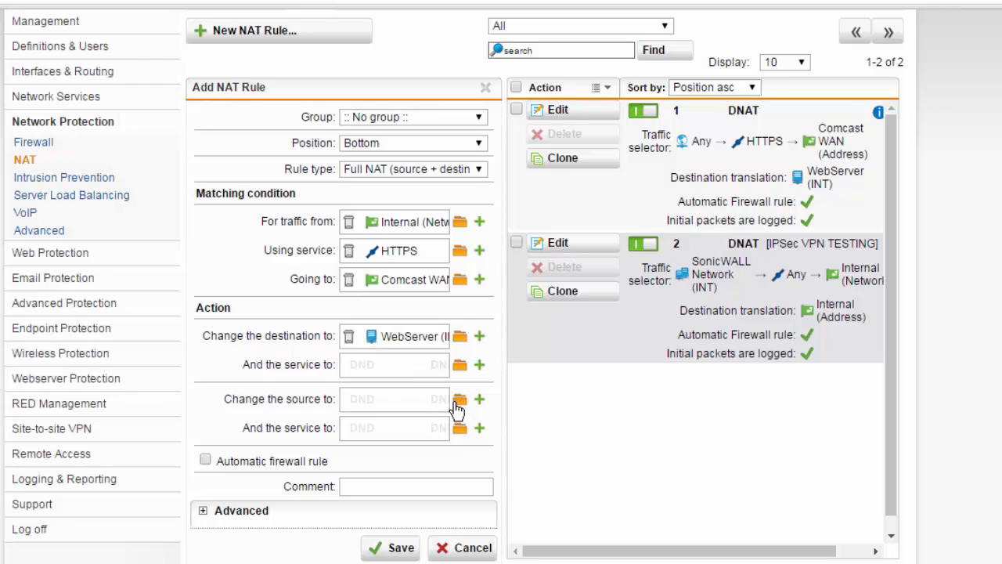
pyautogui.moveTo(137, 226); pyautogui.dragTo(398, 407)
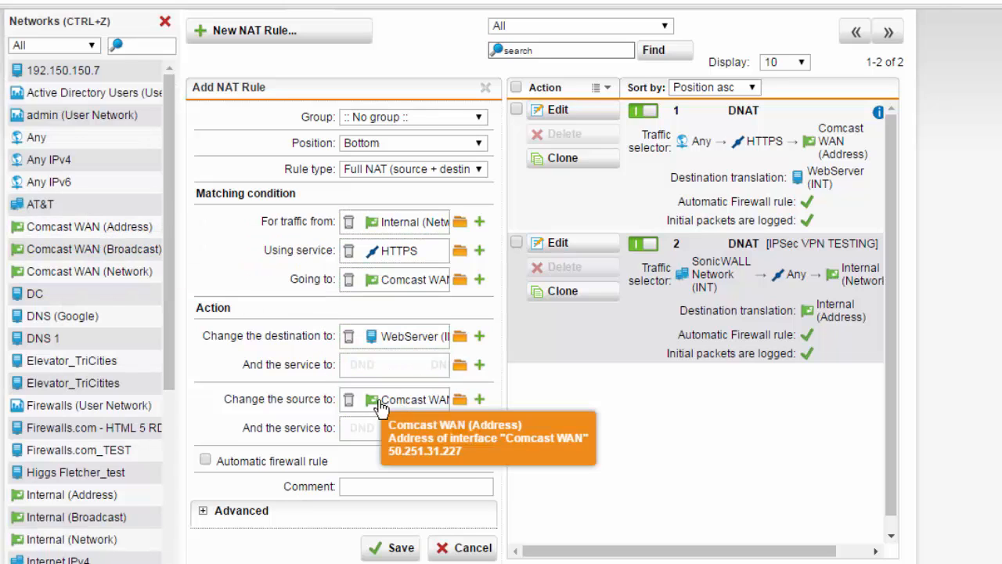
# - Save the Full NAT rule with the automatic firewall rule and initial packet logging enabled, and turn the rule on
pyautogui.click(205, 462)
pyautogui.click(203, 511)
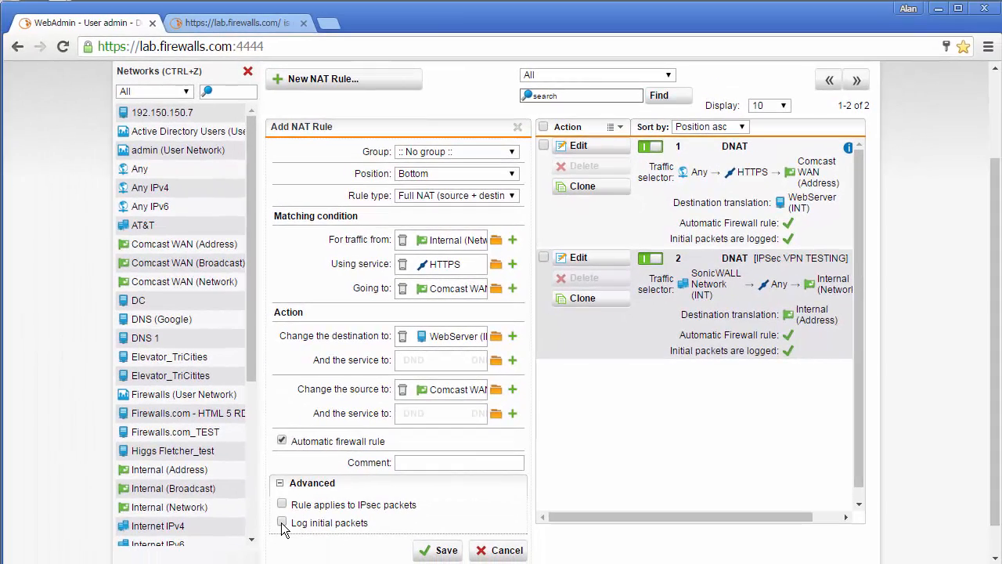
pyautogui.click(271, 526)
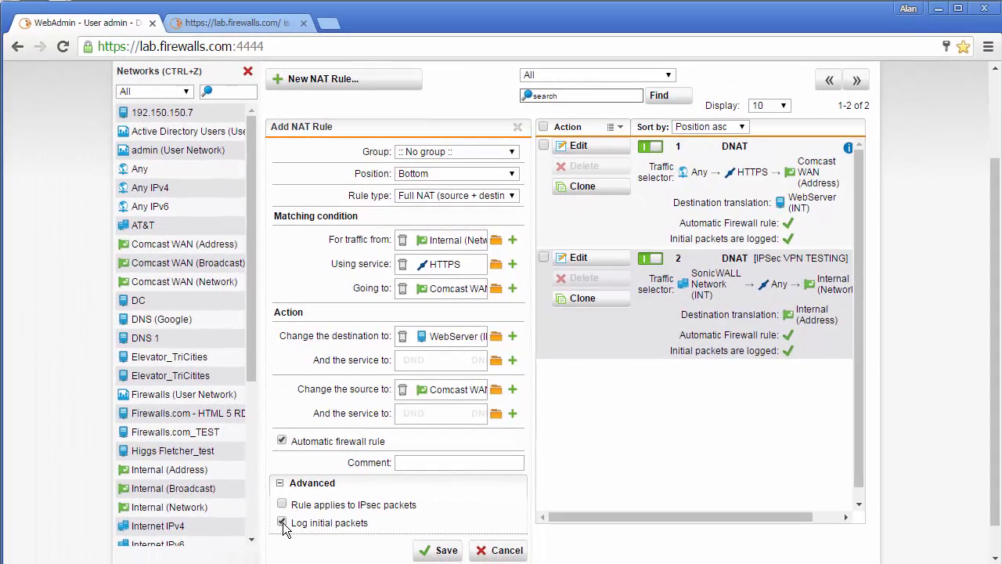
pyautogui.click(443, 552)
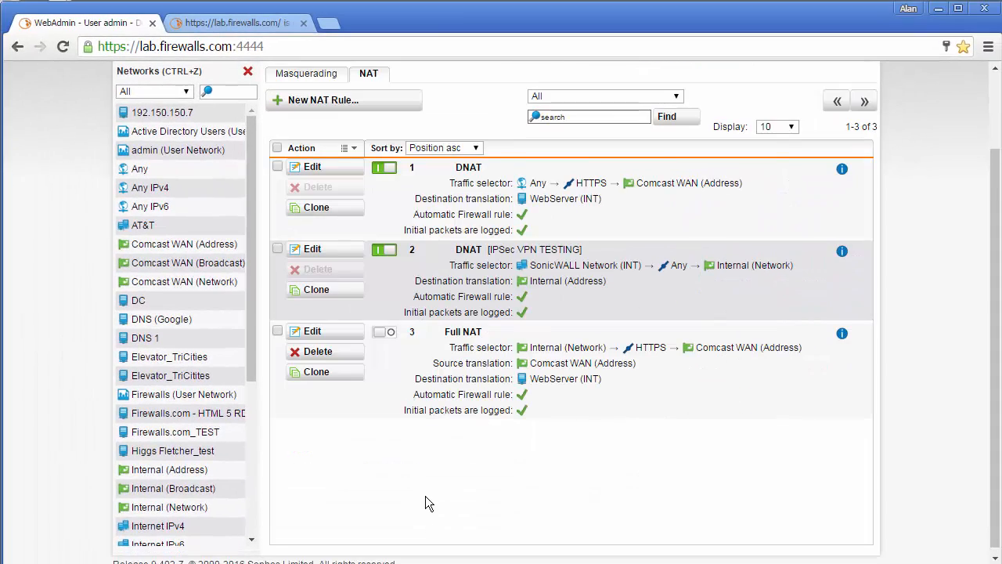
pyautogui.click(385, 332)
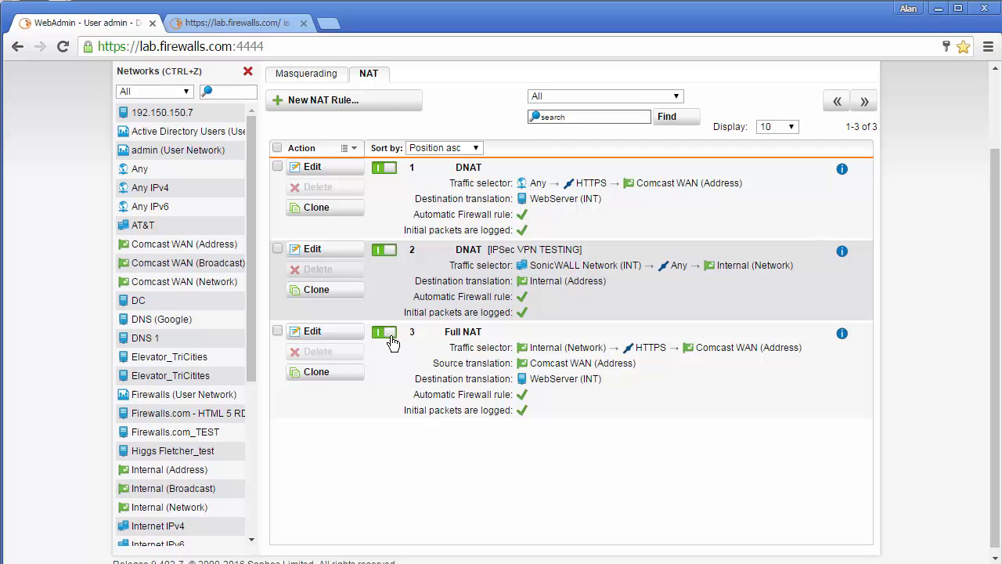
pyautogui.click(255, 31)
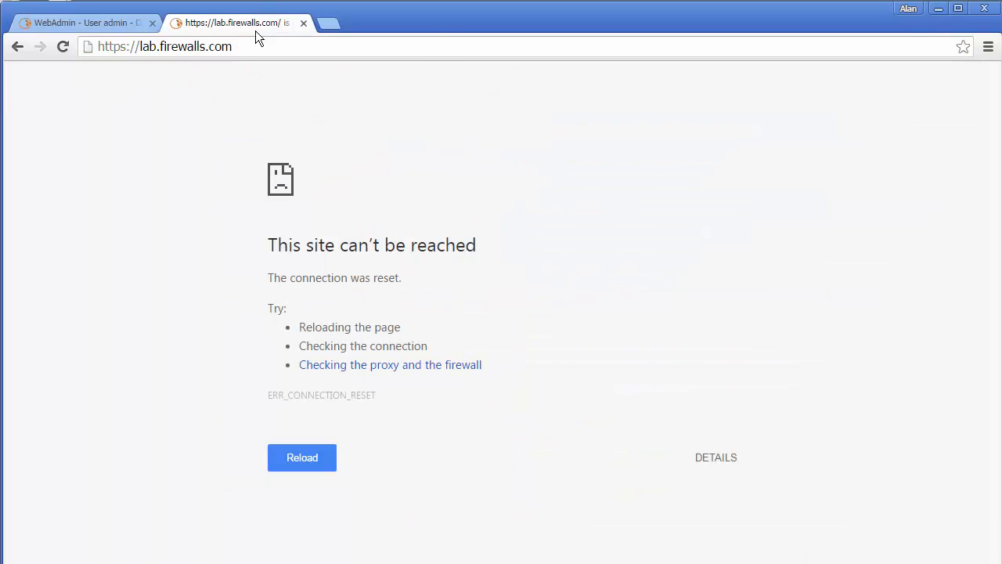
pyautogui.rightClick(255, 30)
pyautogui.click(289, 70)
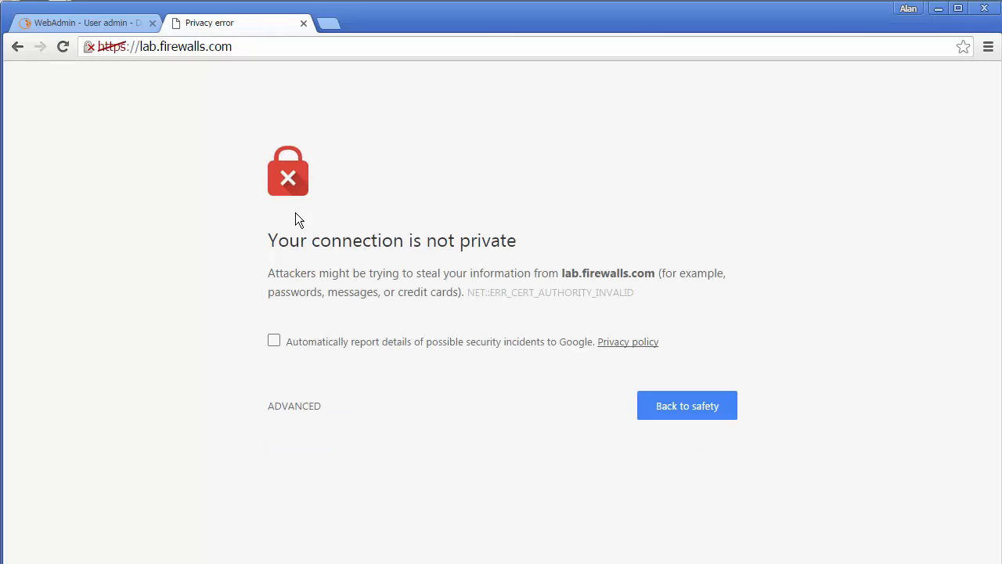
pyautogui.click(308, 408)
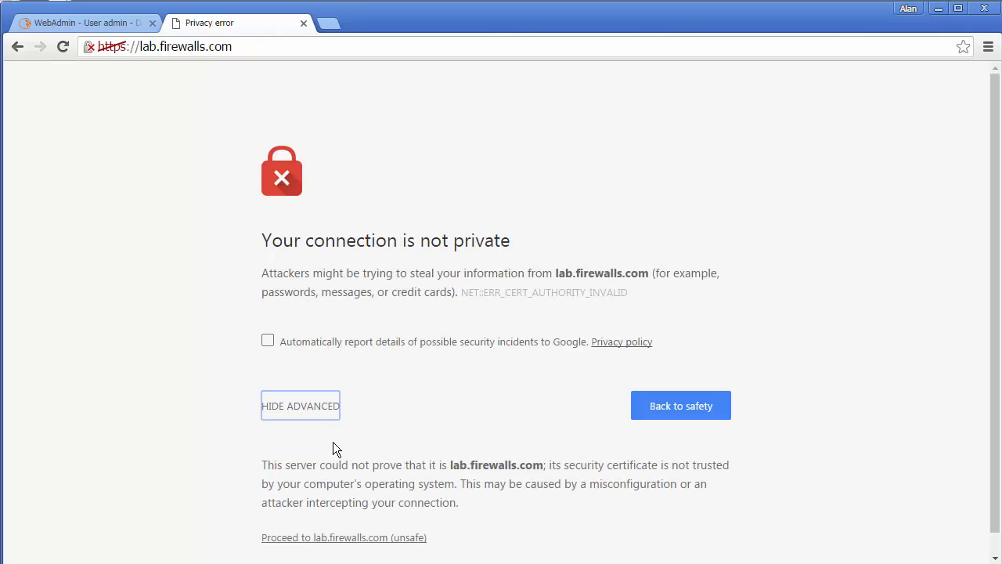
pyautogui.click(365, 538)
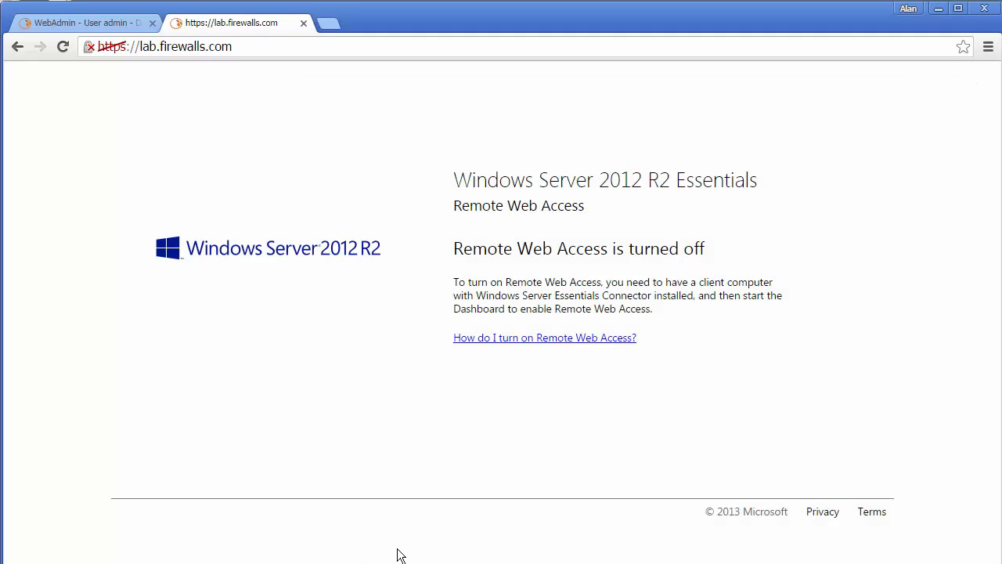